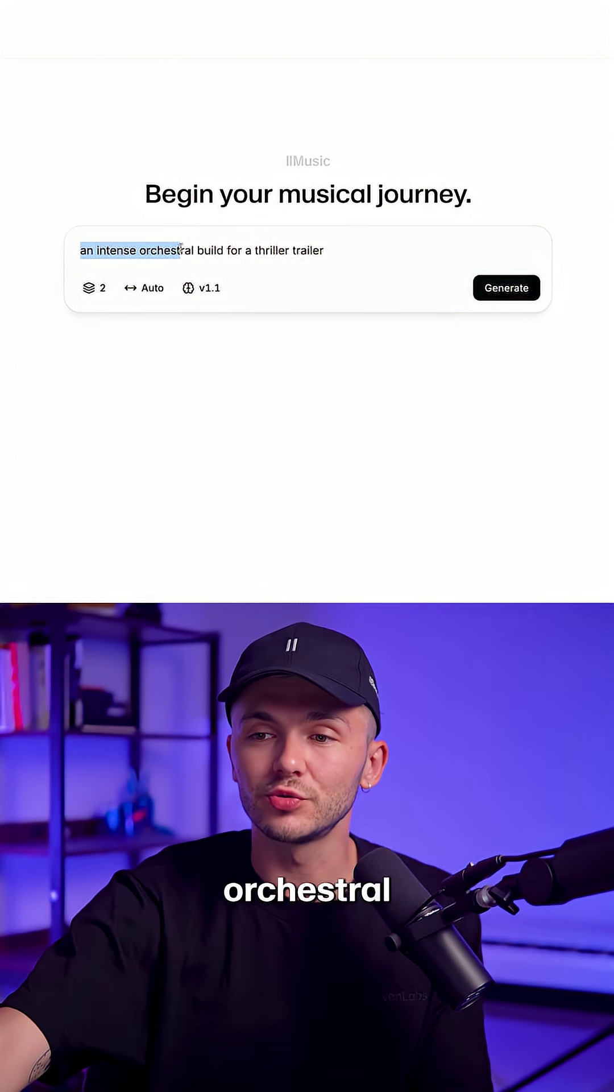
Set the generation to 2 variants with a 30-second duration
{"action": "left_click", "coordinate": [94, 288]}
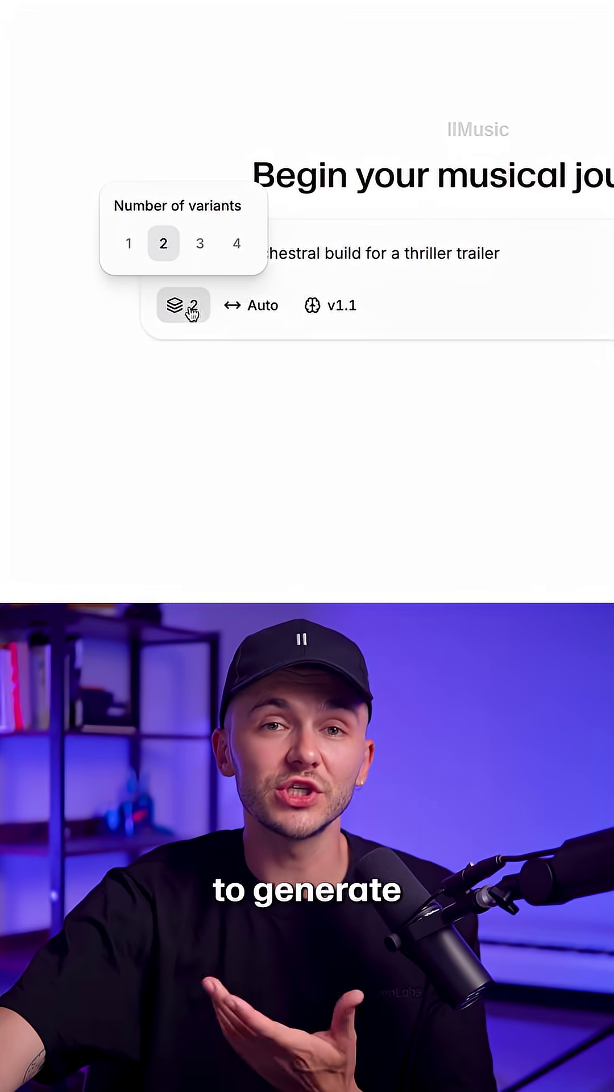
{"action": "left_click", "coordinate": [247, 311]}
{"action": "left_click", "coordinate": [185, 243]}
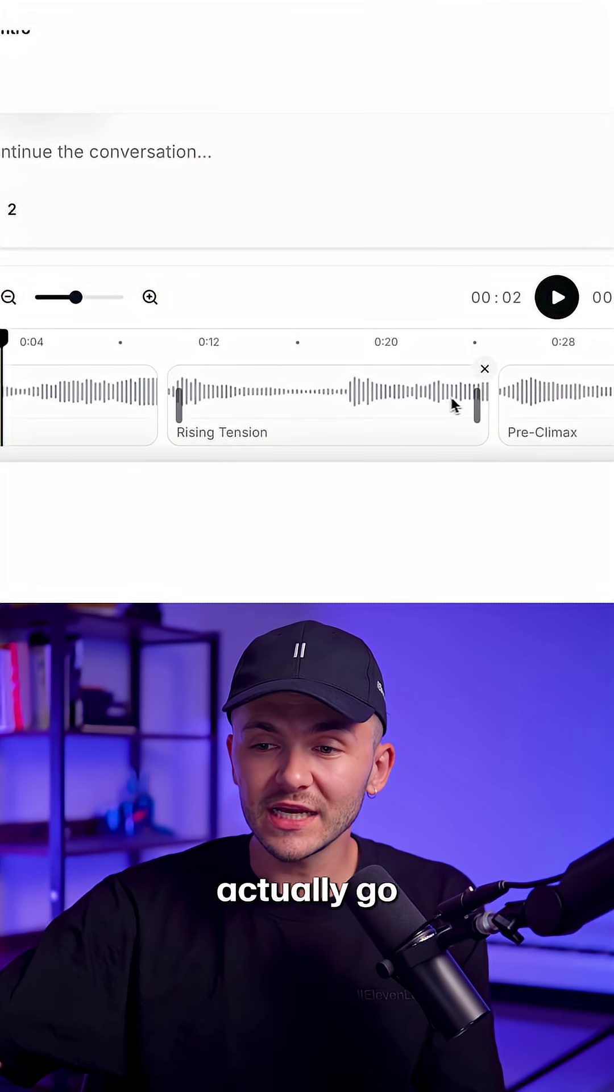
Trim the right edge of the Rising Tension block on the timeline
{"action": "mouse_move", "coordinate": [477, 403]}
{"action": "left_mouse_down"}
{"action": "mouse_move", "coordinate": [344, 403]}
{"action": "mouse_move", "coordinate": [471, 402]}
{"action": "left_mouse_up"}
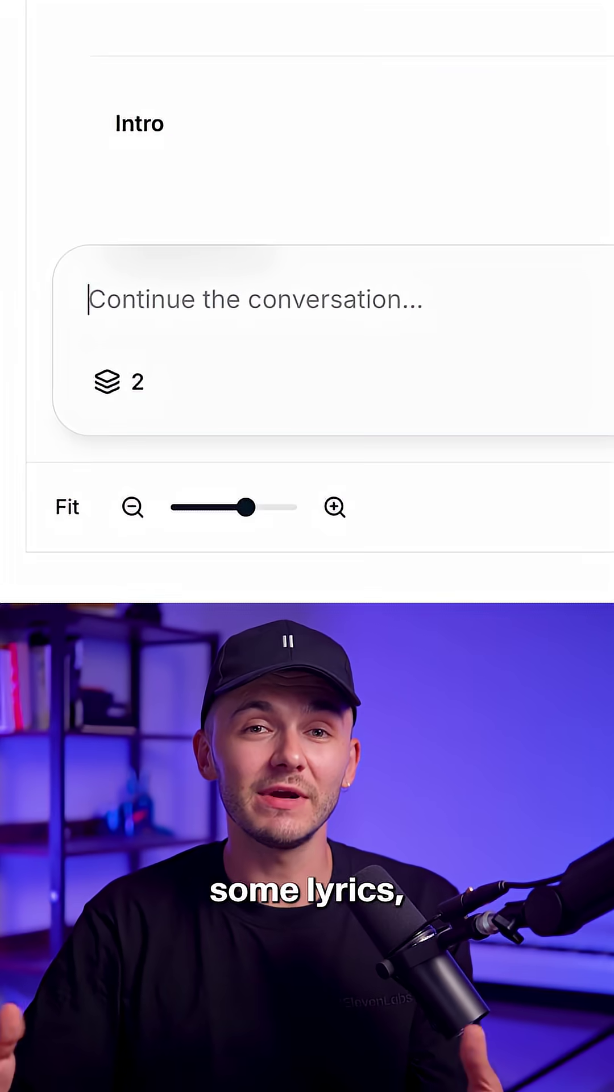
{"action": "type", "text": "Add a trailer voiceover"}
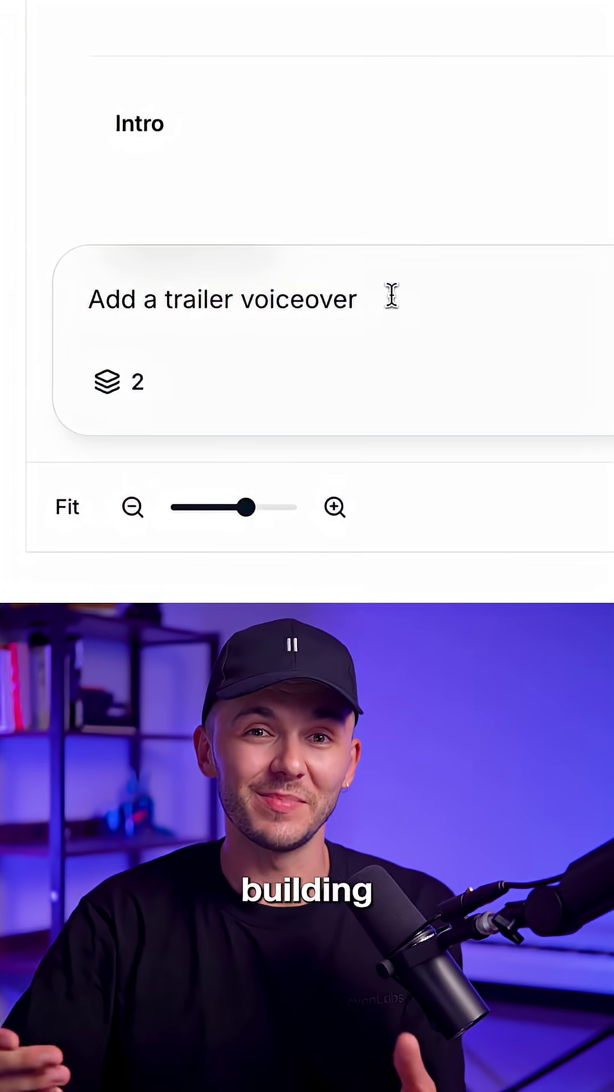
Select all four lines of the generated voiceover script
{"action": "left_click_drag", "start_coordinate": [147, 288], "coordinate": [377, 389]}
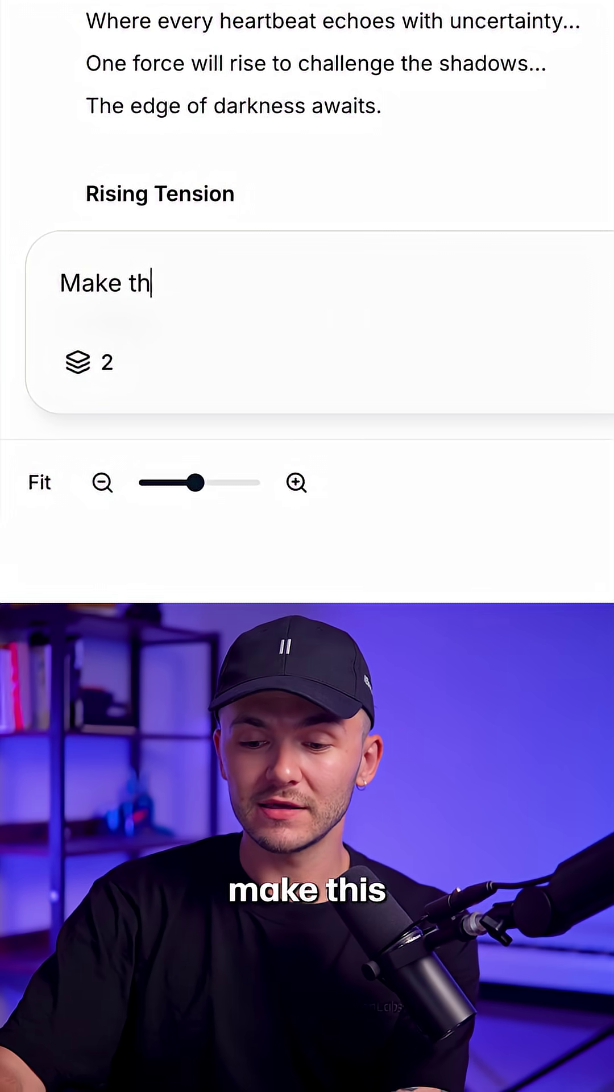
{"action": "type", "text": "is trailer french"}
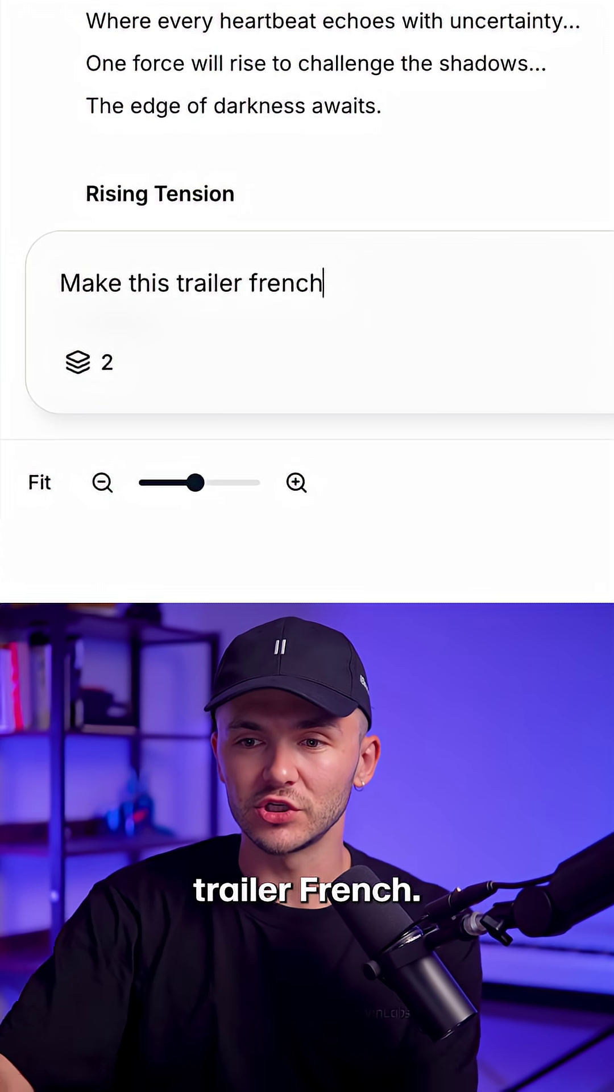